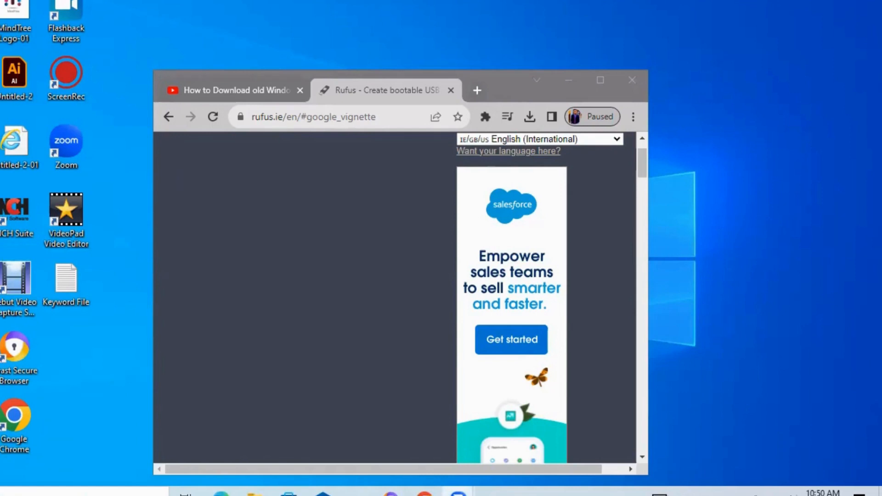
Bring the browser window with the Rufus website back onto the desktop and maximize it
{"action": "left_click", "coordinate": [570, 70]}
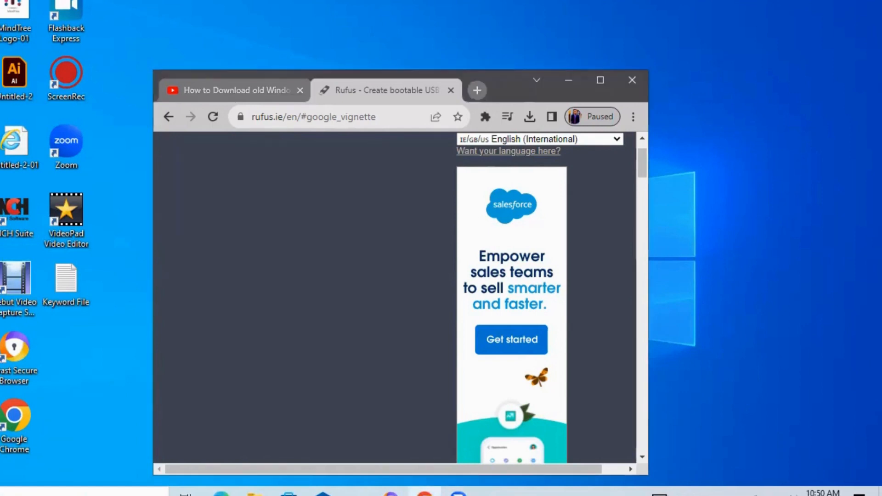
{"action": "left_click", "coordinate": [568, 81]}
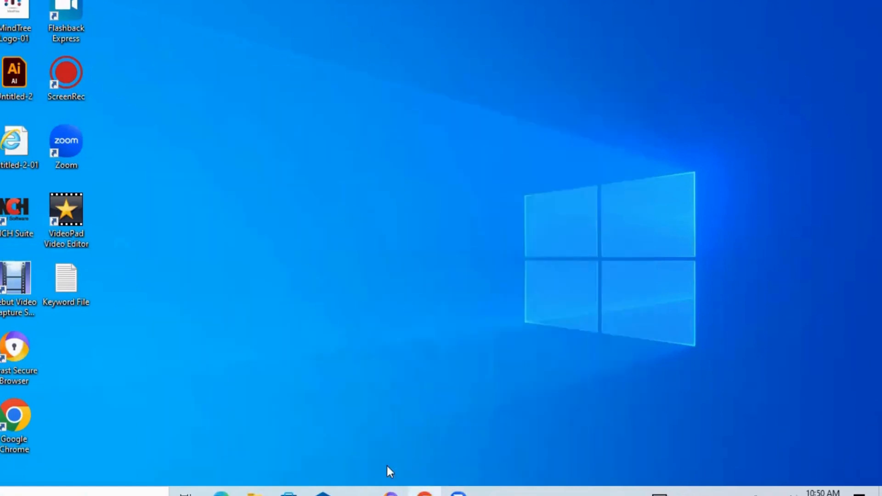
{"action": "mouse_move", "coordinate": [425, 492]}
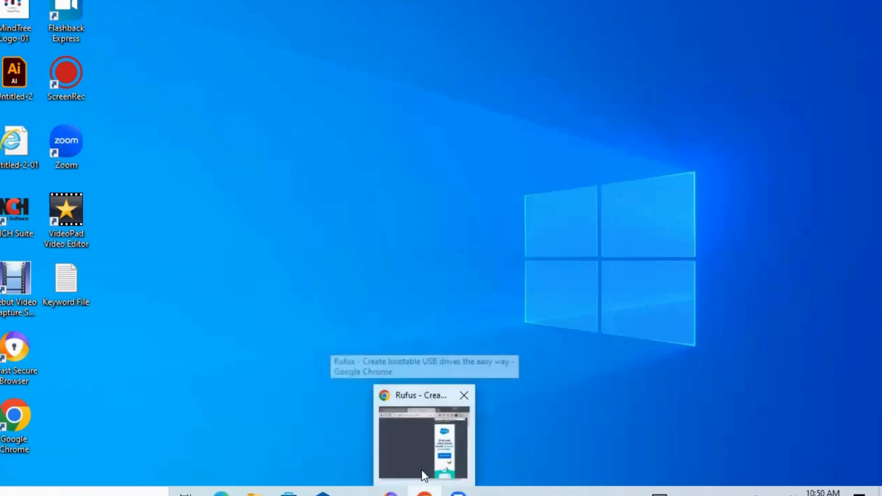
{"action": "left_click", "coordinate": [423, 476]}
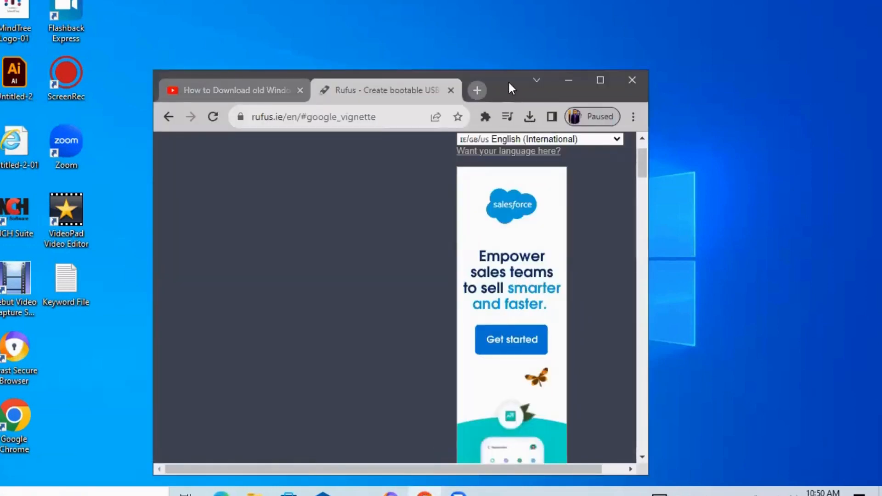
{"action": "left_click_drag", "start_coordinate": [508, 81], "coordinate": [439, 88]}
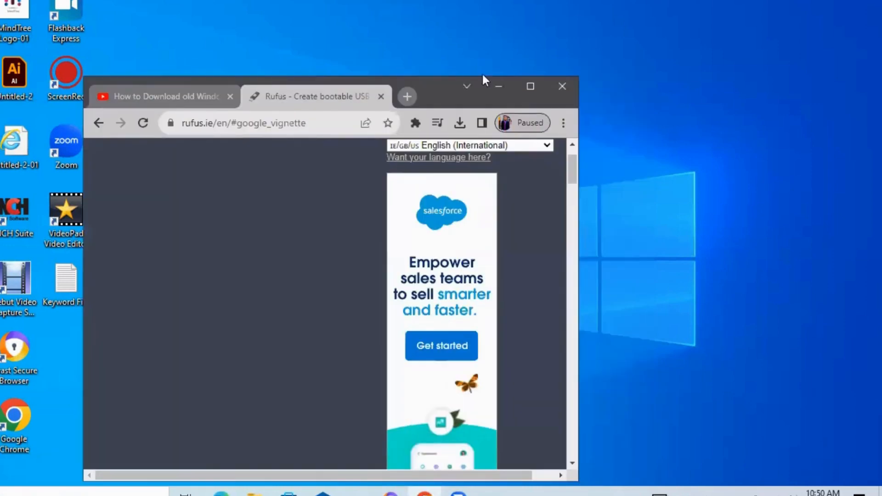
{"action": "left_click", "coordinate": [524, 87]}
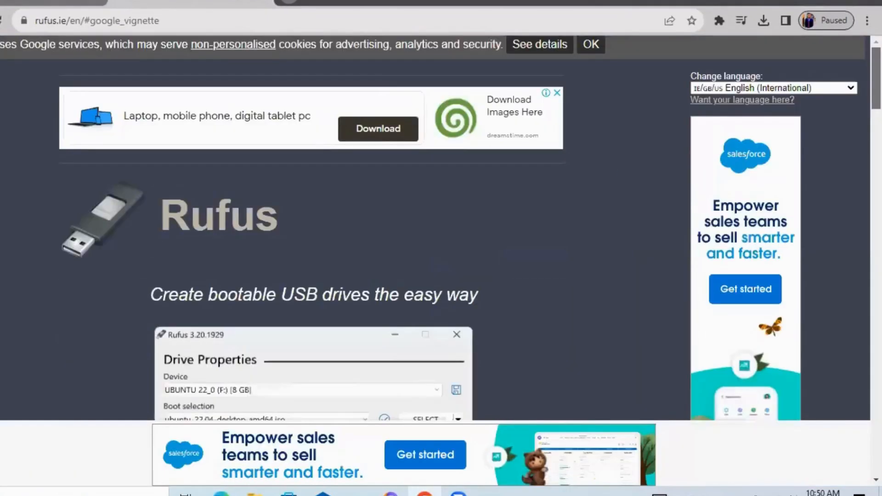
Open the FossHub page for other Rufus versions from the site's Download section
{"action": "left_click", "coordinate": [169, 22]}
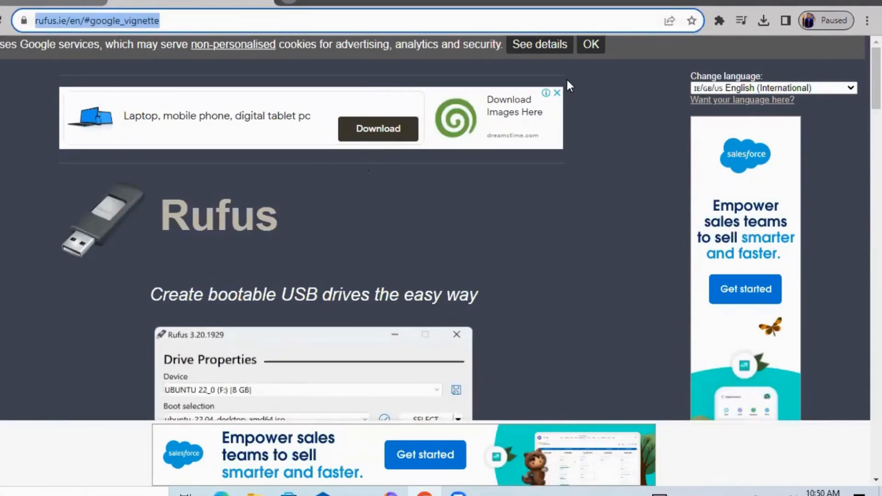
{"action": "left_click_drag", "start_coordinate": [877, 75], "coordinate": [876, 203]}
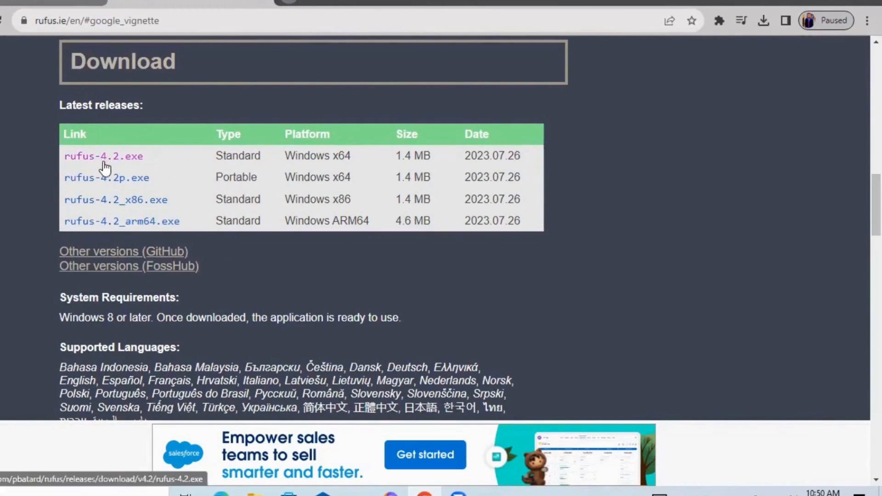
{"action": "left_click", "coordinate": [121, 266]}
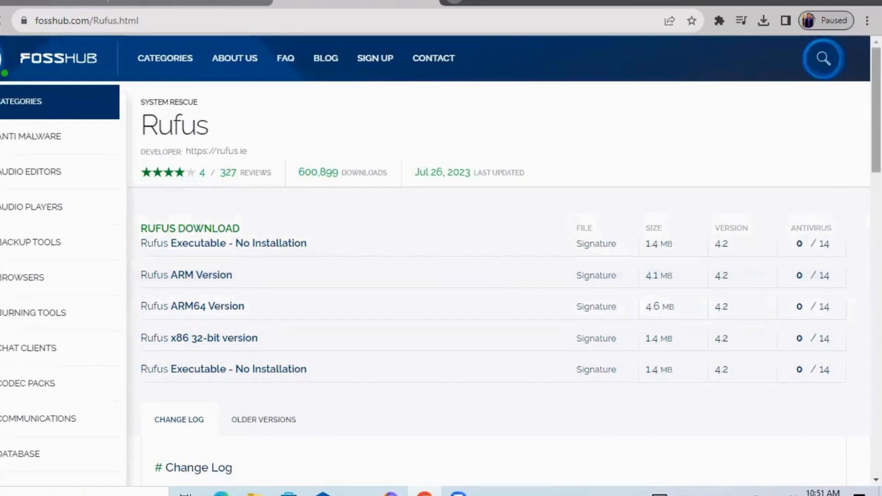
Open the older versions list for Rufus on FossHub and dismiss the advertisement
{"action": "scroll", "coordinate": [441, 262], "scroll_direction": "down", "scroll_amount": 4}
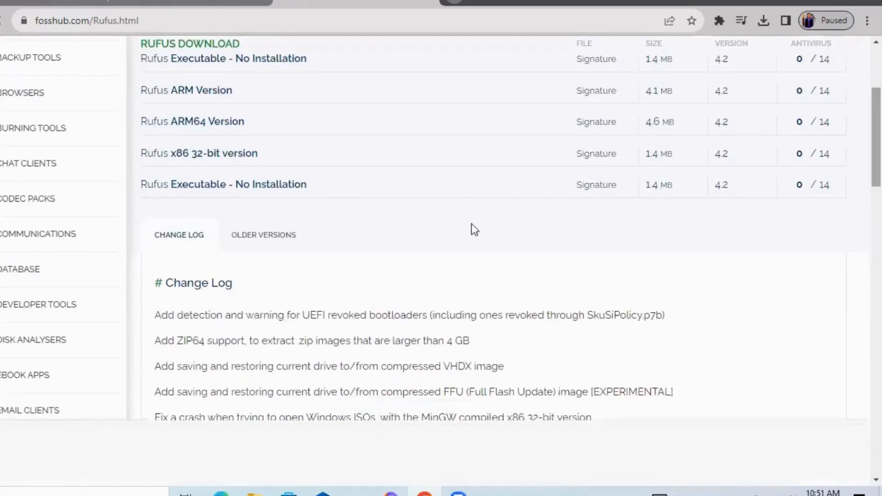
{"action": "left_click", "coordinate": [273, 240]}
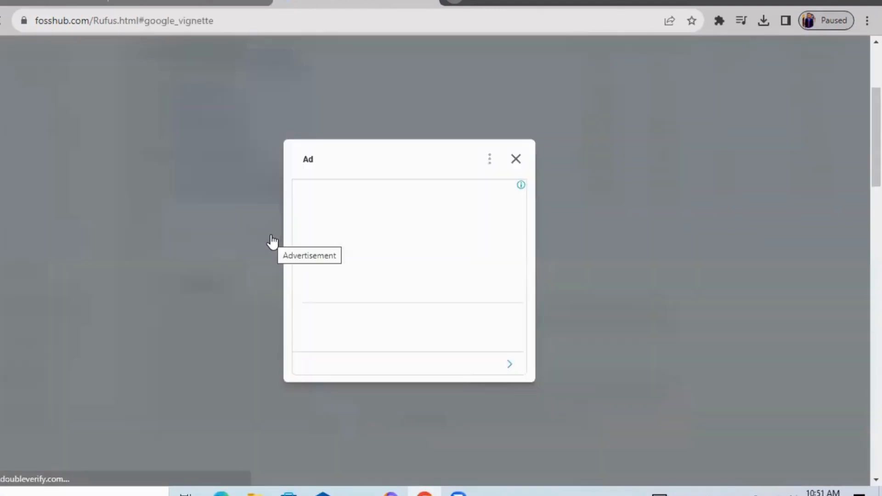
{"action": "left_click", "coordinate": [516, 159]}
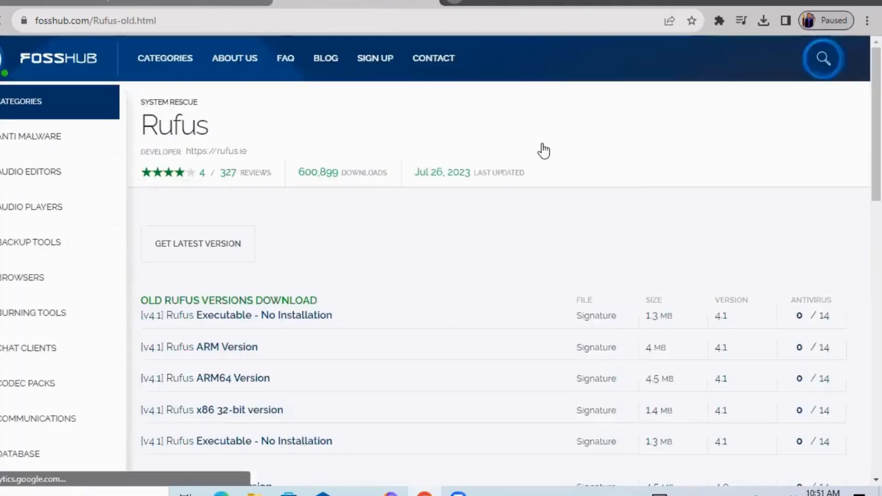
Look through the old Rufus versions list down to the v3.6 downloads
{"action": "scroll", "coordinate": [441, 257], "scroll_direction": "down", "scroll_amount": 3}
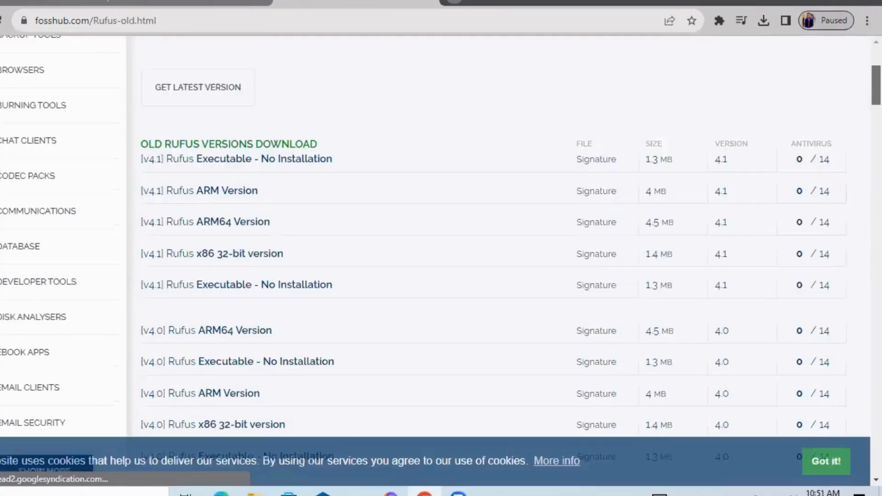
{"action": "scroll", "coordinate": [441, 258], "scroll_direction": "down", "scroll_amount": 10}
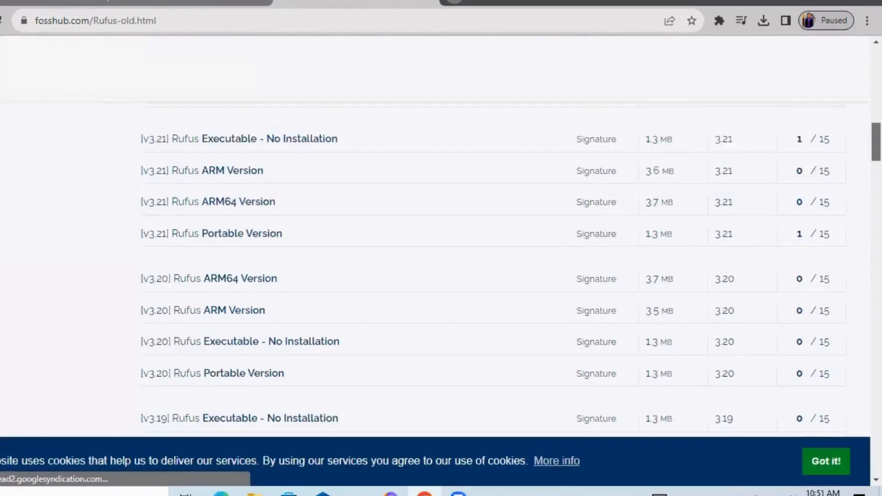
{"action": "scroll", "coordinate": [441, 267], "scroll_direction": "down", "scroll_amount": 1}
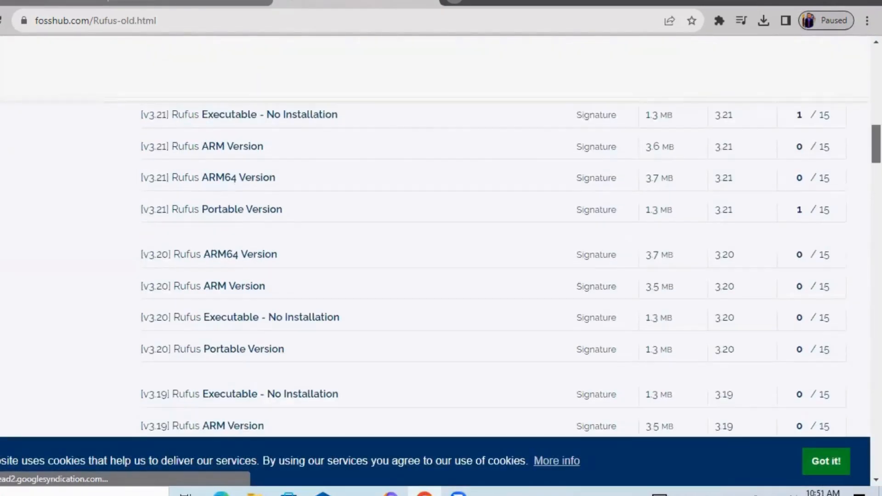
{"action": "scroll", "coordinate": [441, 266], "scroll_direction": "up", "scroll_amount": 1}
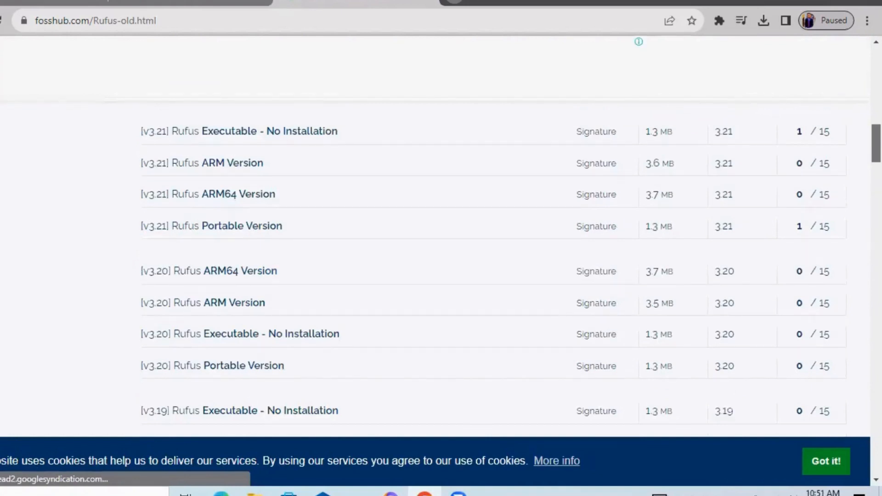
{"action": "scroll", "coordinate": [441, 266], "scroll_direction": "up", "scroll_amount": 2}
{"action": "scroll", "coordinate": [442, 266], "scroll_direction": "up", "scroll_amount": 6}
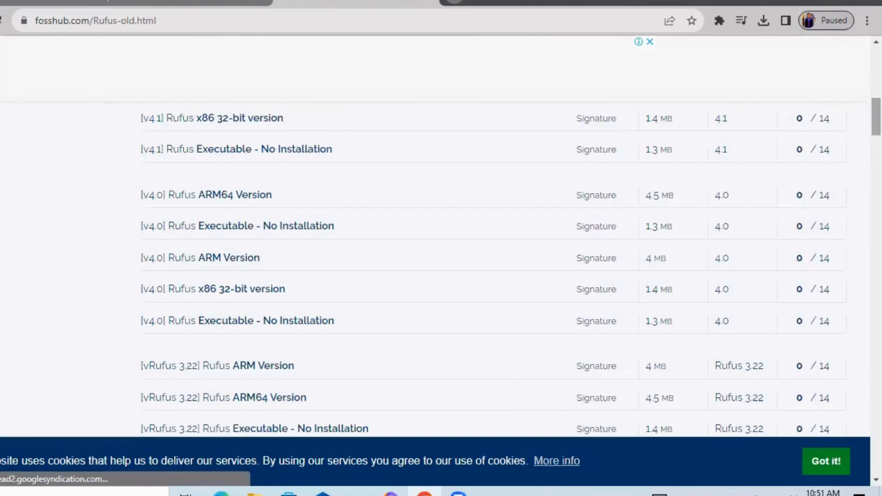
{"action": "scroll", "coordinate": [441, 266], "scroll_direction": "down", "scroll_amount": 12}
{"action": "scroll", "coordinate": [441, 266], "scroll_direction": "down", "scroll_amount": 9}
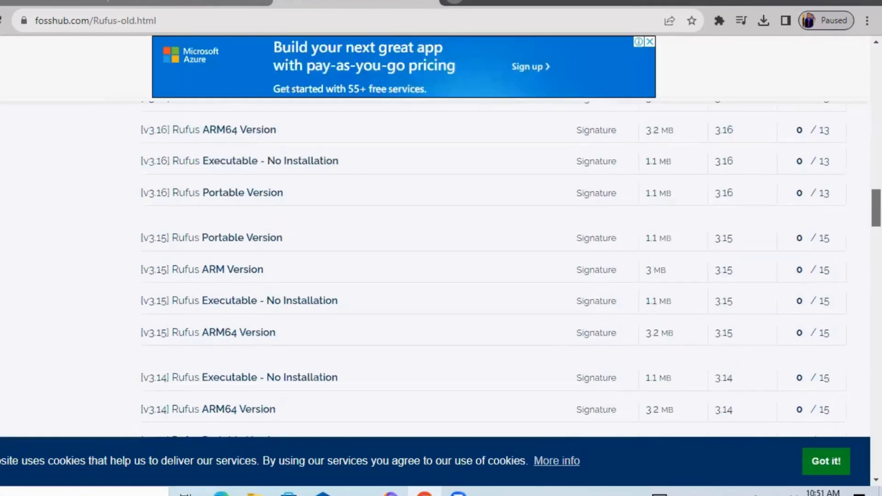
{"action": "left_click_drag", "start_coordinate": [876, 208], "coordinate": [876, 323]}
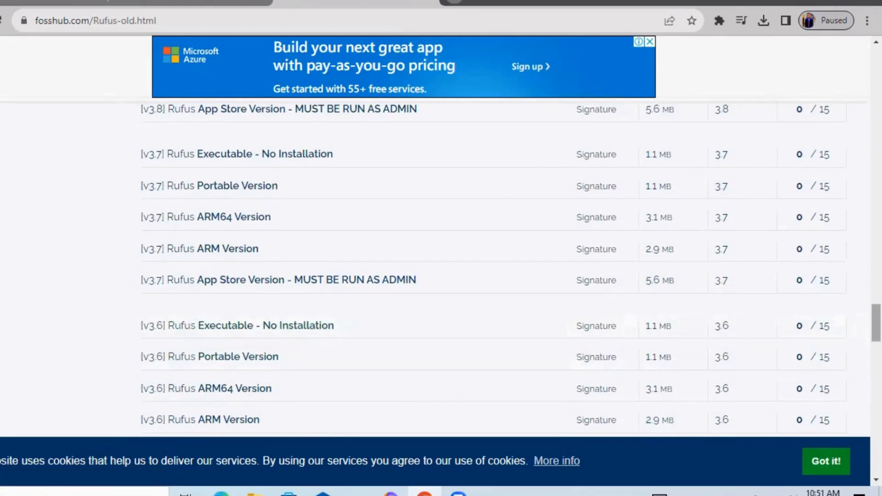
{"action": "scroll", "coordinate": [441, 266], "scroll_direction": "down", "scroll_amount": 1}
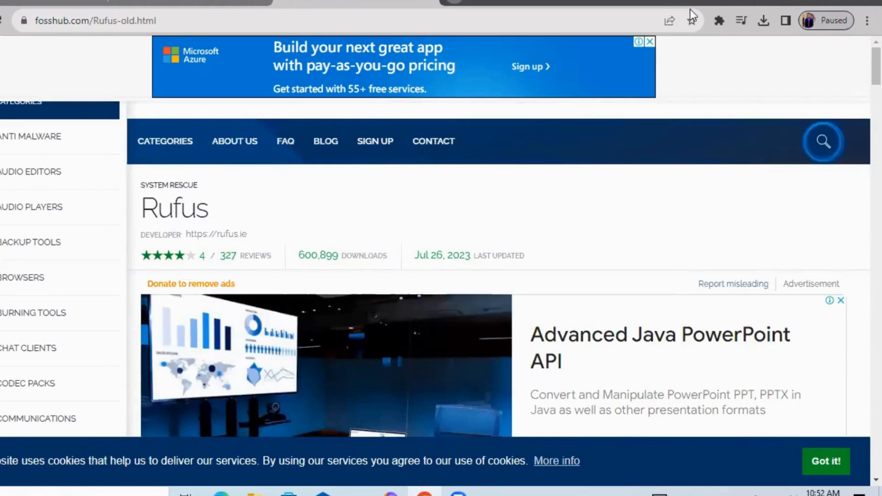
Minimize the browser and open the Downloads folder in a maximized File Explorer window
{"action": "left_click_drag", "start_coordinate": [580, 96], "coordinate": [609, 28]}
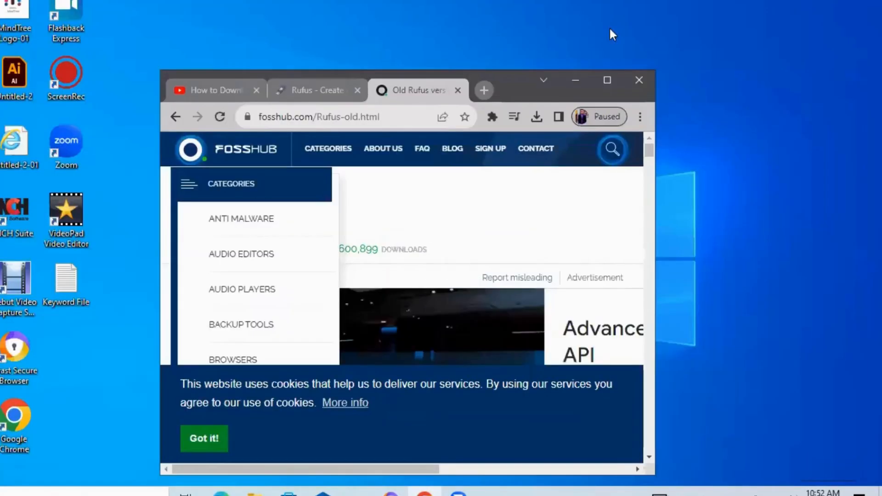
{"action": "left_click", "coordinate": [570, 82]}
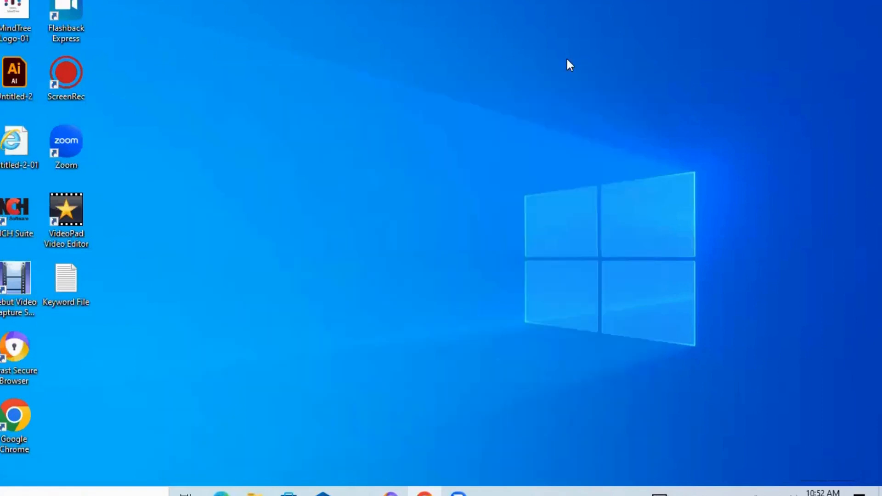
{"action": "left_click", "coordinate": [255, 493]}
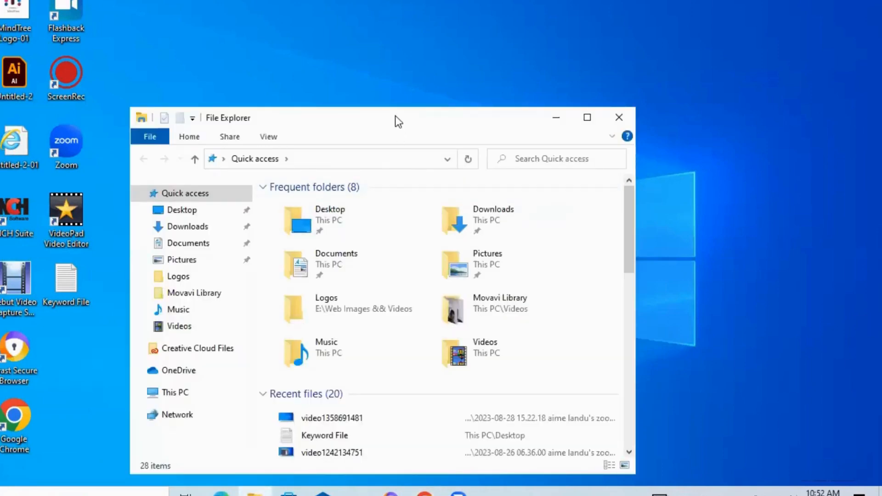
{"action": "left_click_drag", "start_coordinate": [395, 120], "coordinate": [453, 63]}
{"action": "left_click", "coordinate": [645, 60]}
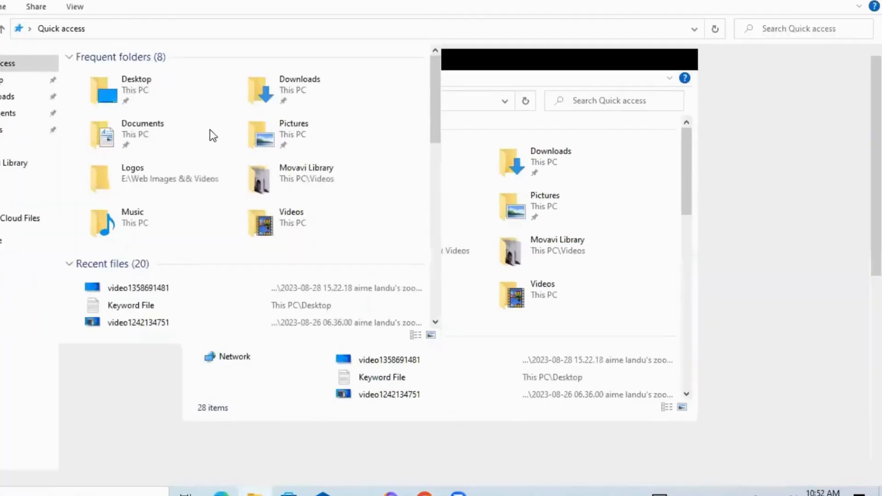
{"action": "left_click", "coordinate": [301, 84]}
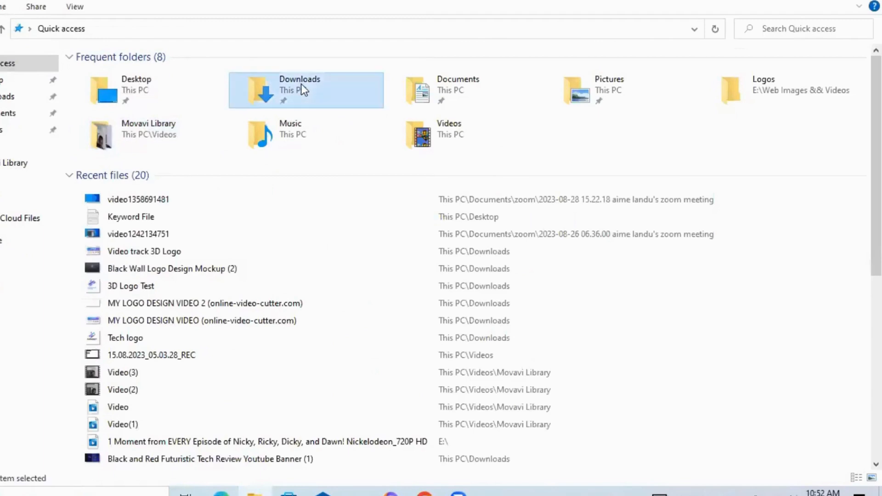
{"action": "double_click", "coordinate": [301, 84]}
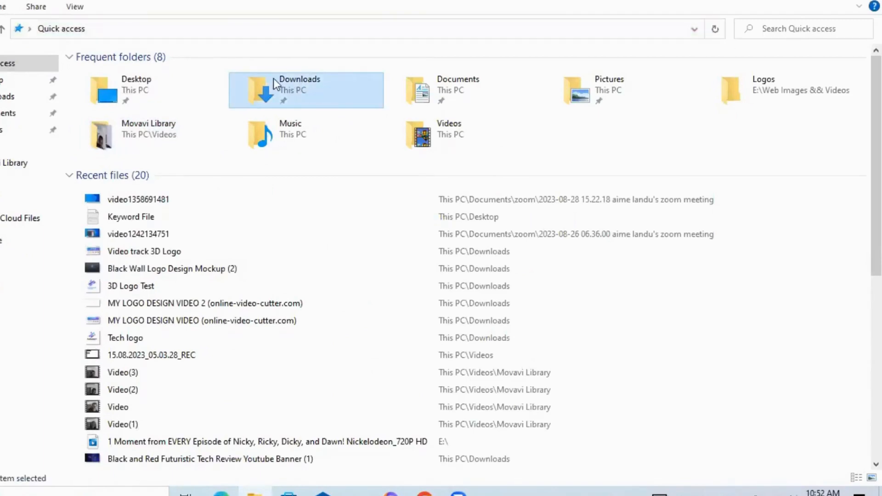
{"action": "left_click", "coordinate": [1, 102]}
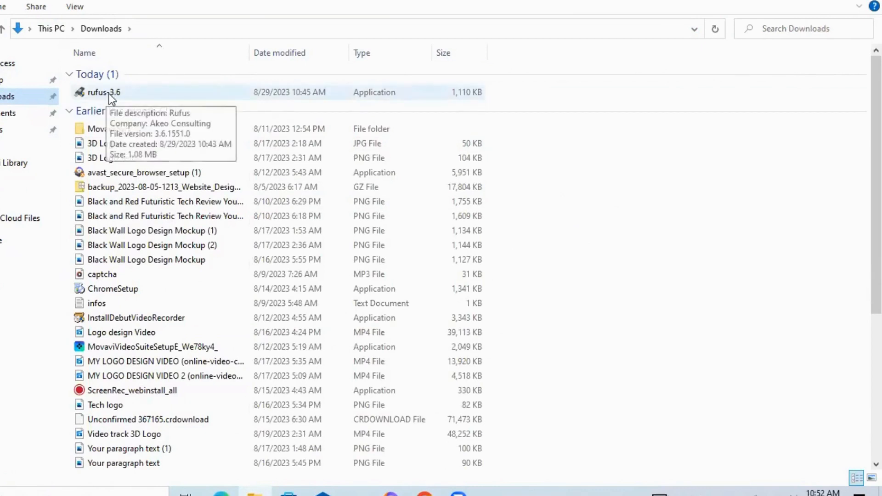
Launch rufus-3.6 from the Downloads folder and leave only its window open on the desktop
{"action": "left_click", "coordinate": [109, 94]}
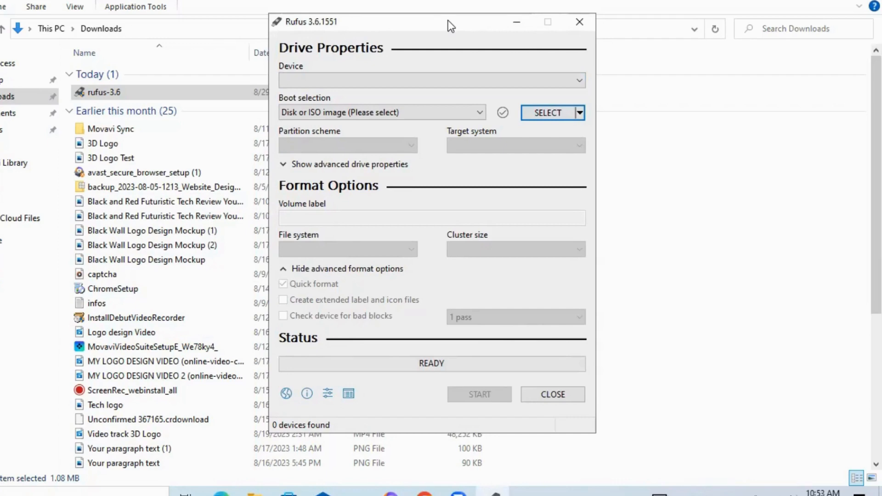
{"action": "left_click_drag", "start_coordinate": [448, 21], "coordinate": [409, 77]}
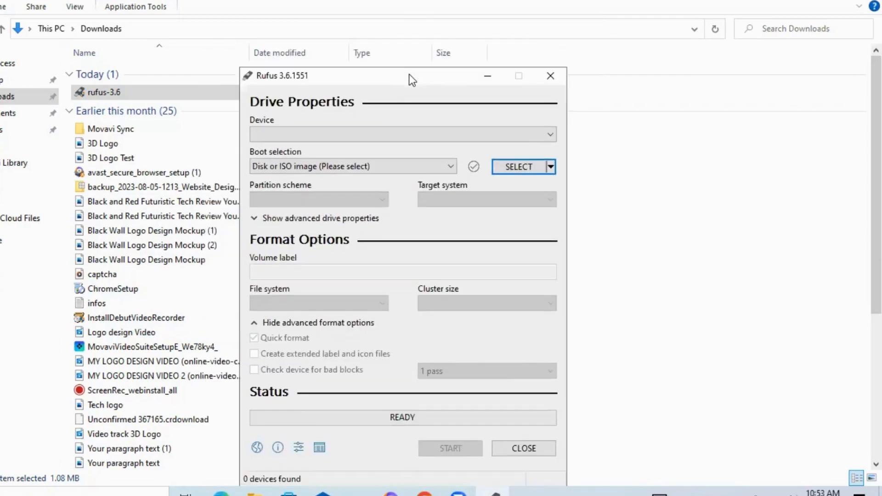
{"action": "left_click", "coordinate": [832, 3]}
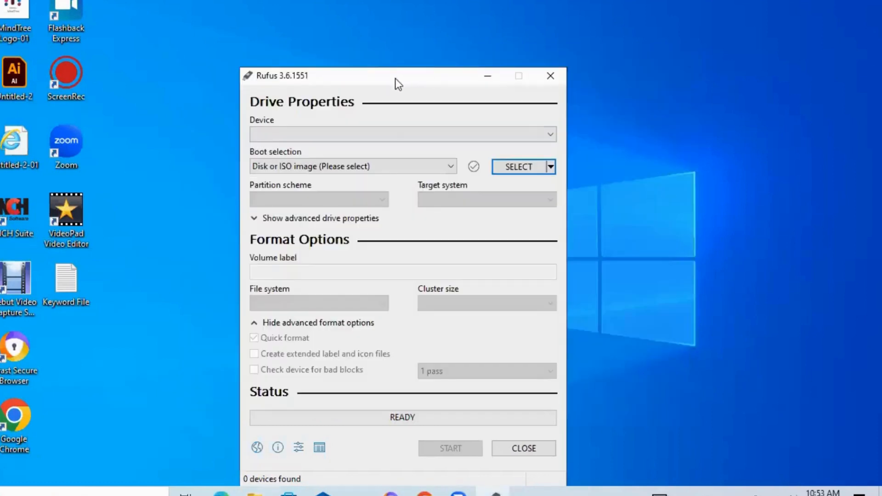
{"action": "left_click_drag", "start_coordinate": [396, 78], "coordinate": [376, 62]}
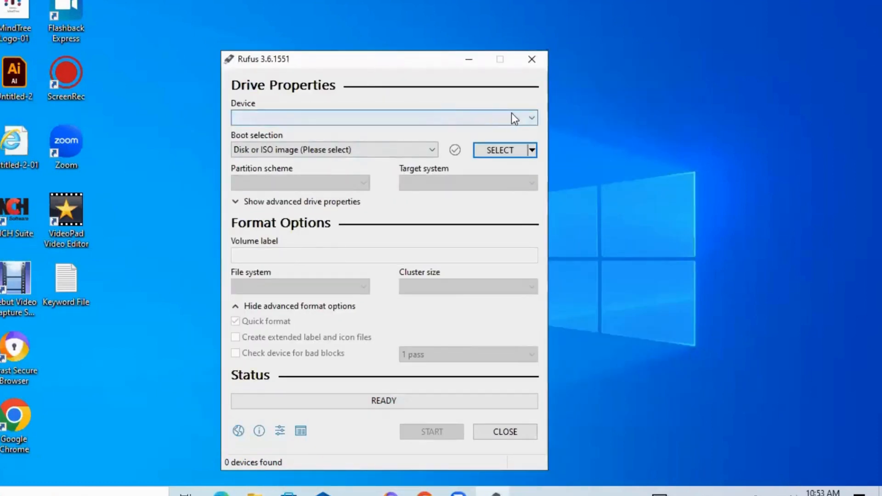
Switch the boot image source from SELECT to DOWNLOAD and start the ISO download script
{"action": "left_click", "coordinate": [533, 153]}
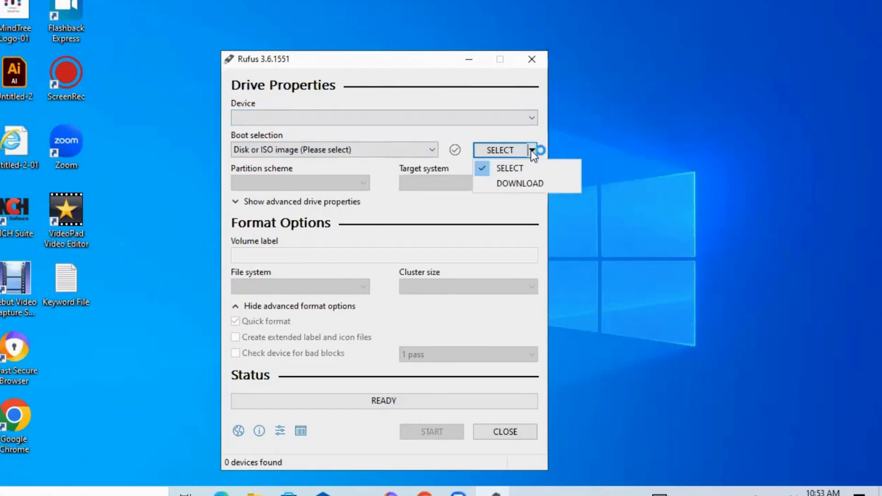
{"action": "left_click", "coordinate": [515, 182]}
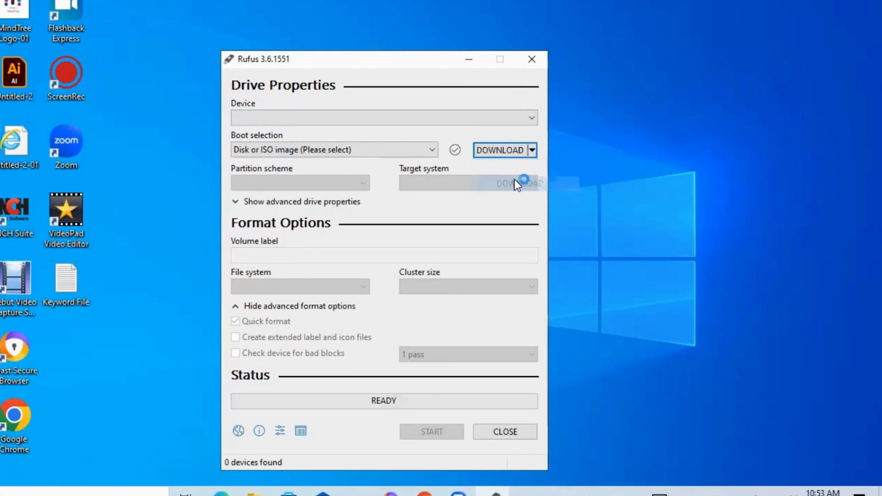
{"action": "left_click", "coordinate": [490, 149]}
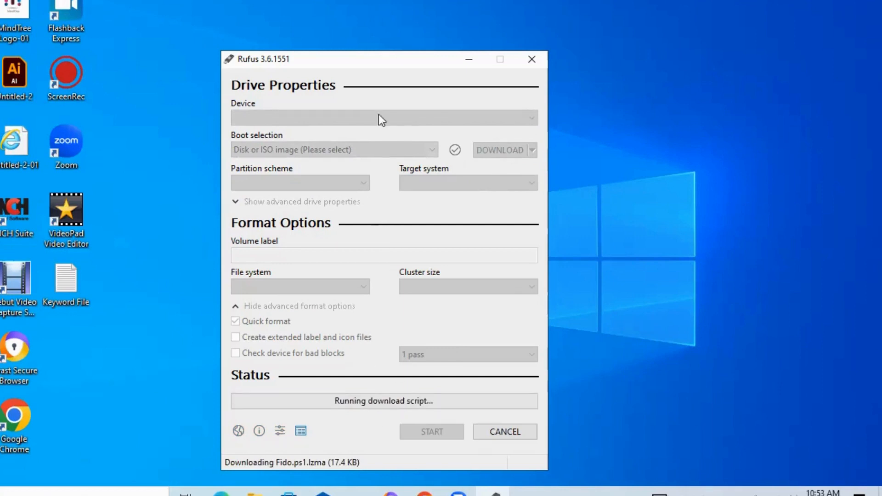
{"action": "left_click_drag", "start_coordinate": [377, 57], "coordinate": [383, 26]}
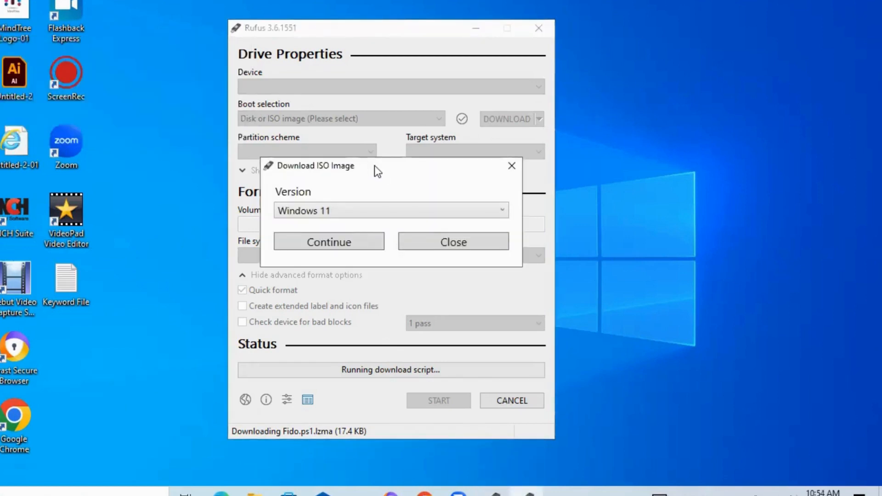
Choose Windows 10 as the version of the ISO image and continue to the release selection
{"action": "left_click_drag", "start_coordinate": [374, 166], "coordinate": [339, 207]}
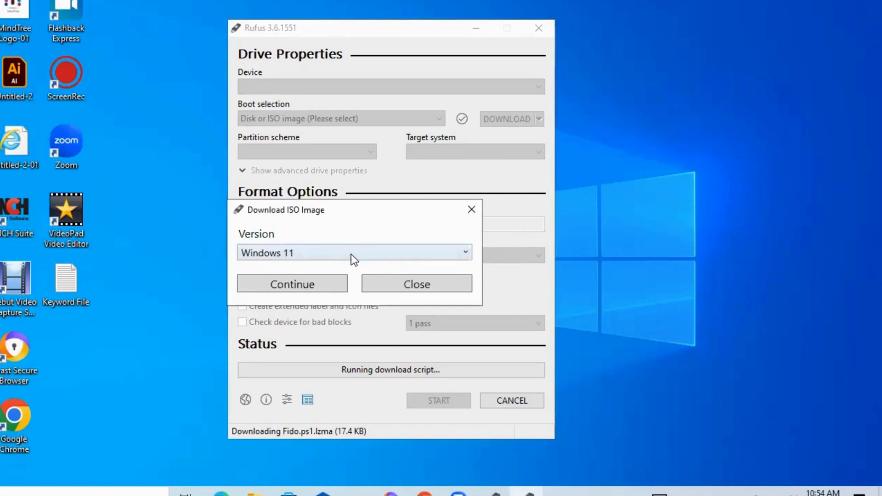
{"action": "left_click", "coordinate": [340, 250]}
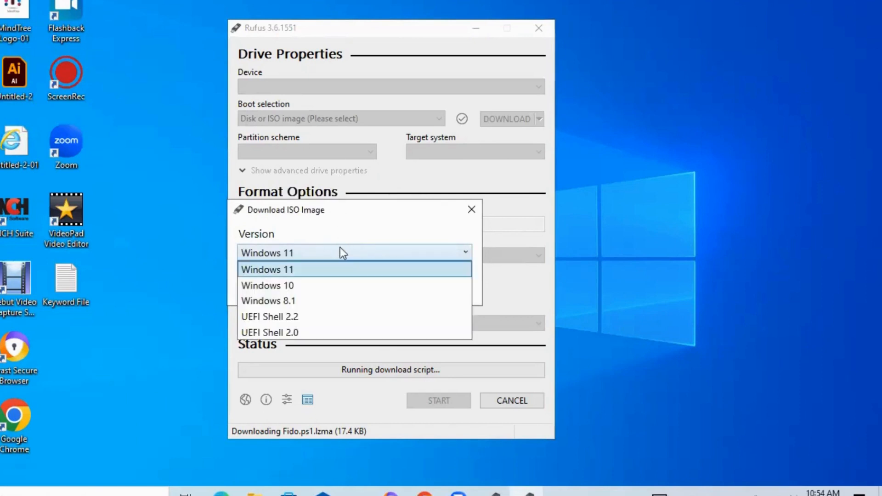
{"action": "left_click", "coordinate": [286, 286]}
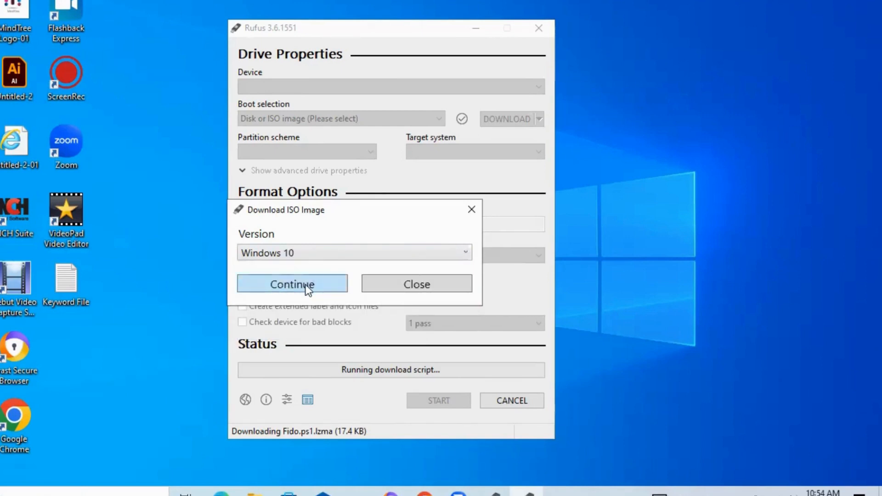
{"action": "left_click", "coordinate": [307, 290]}
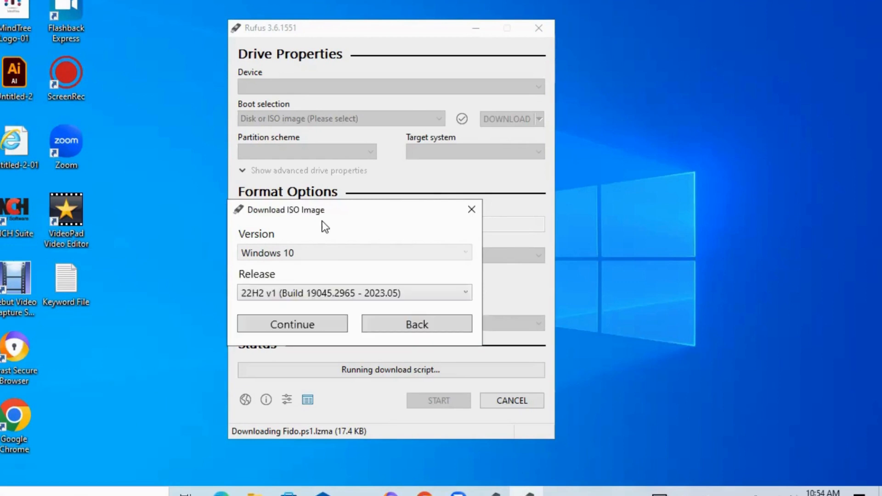
Accept release 22H2 v1 (Build 19045.2965 - 2023.05) and edition Windows 10 Home/Pro/Edu for the ISO image
{"action": "left_click", "coordinate": [409, 293]}
{"action": "left_click", "coordinate": [409, 292]}
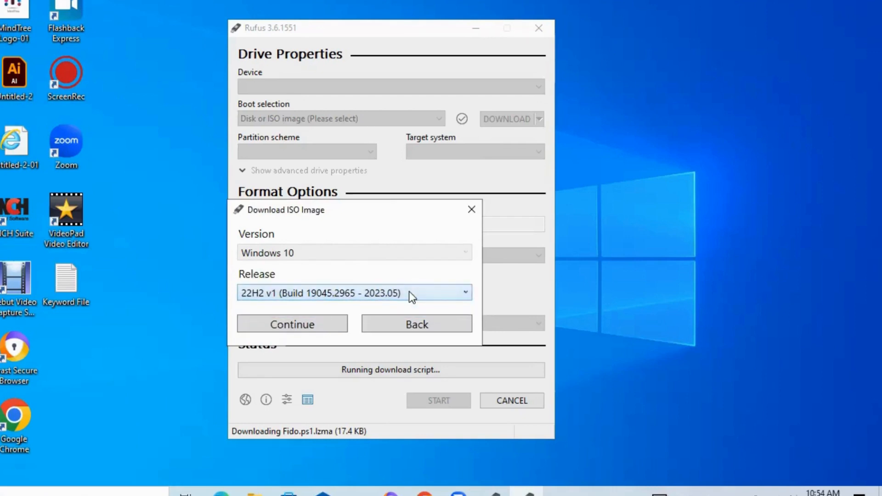
{"action": "left_click", "coordinate": [304, 324]}
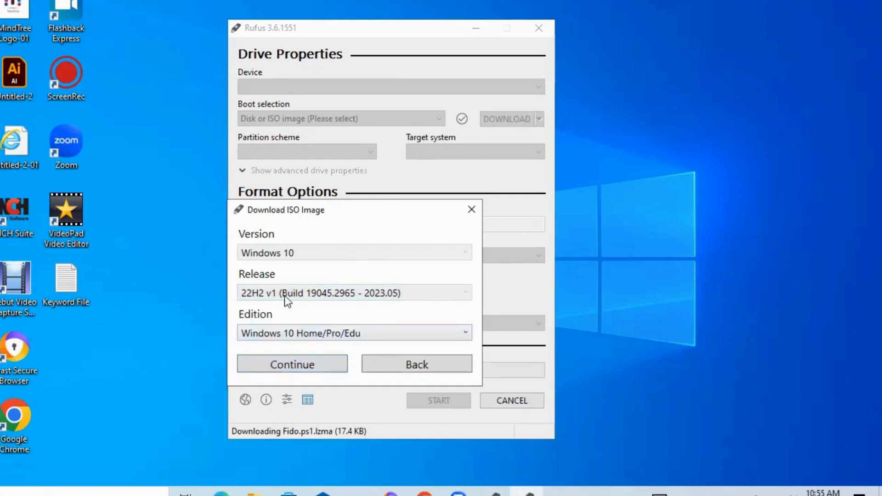
{"action": "left_click", "coordinate": [354, 331]}
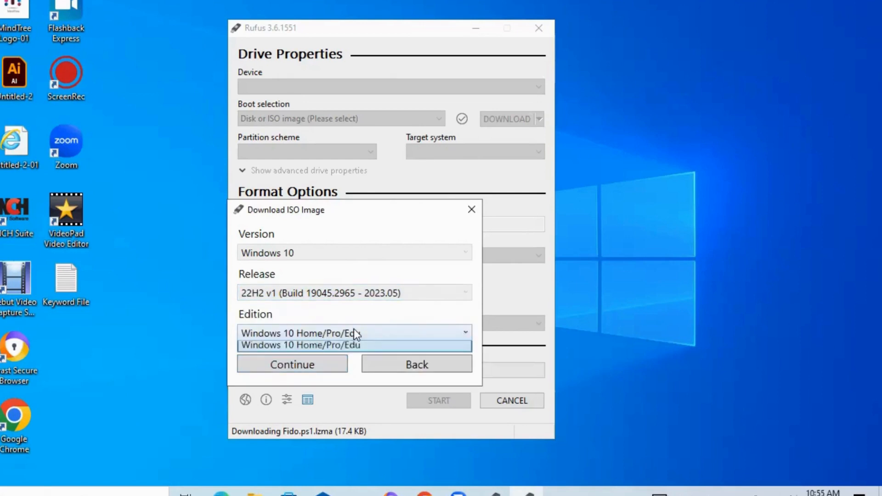
{"action": "left_click", "coordinate": [322, 337]}
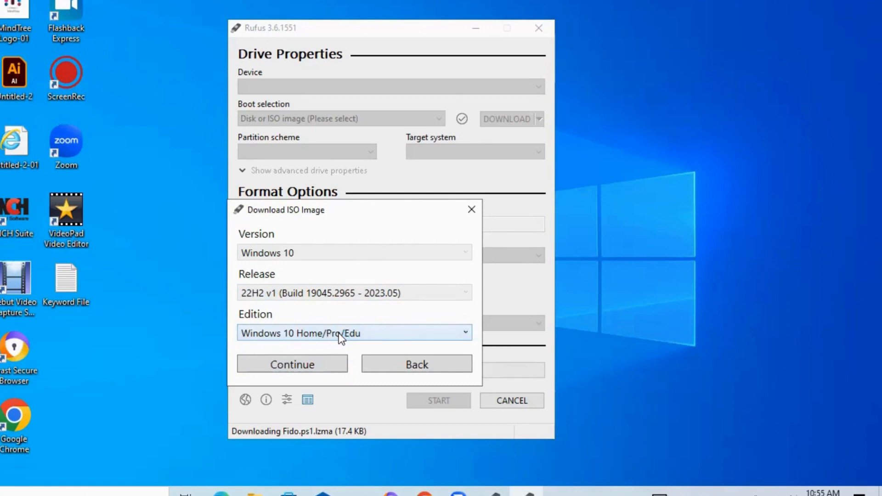
{"action": "left_click", "coordinate": [314, 365]}
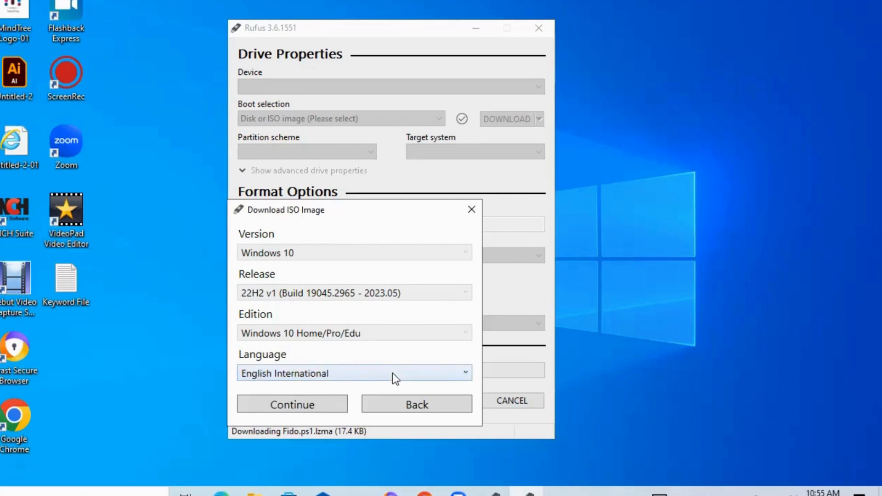
Look through the languages, keep English International, and start the x64 ISO download using a browser
{"action": "left_click", "coordinate": [345, 373]}
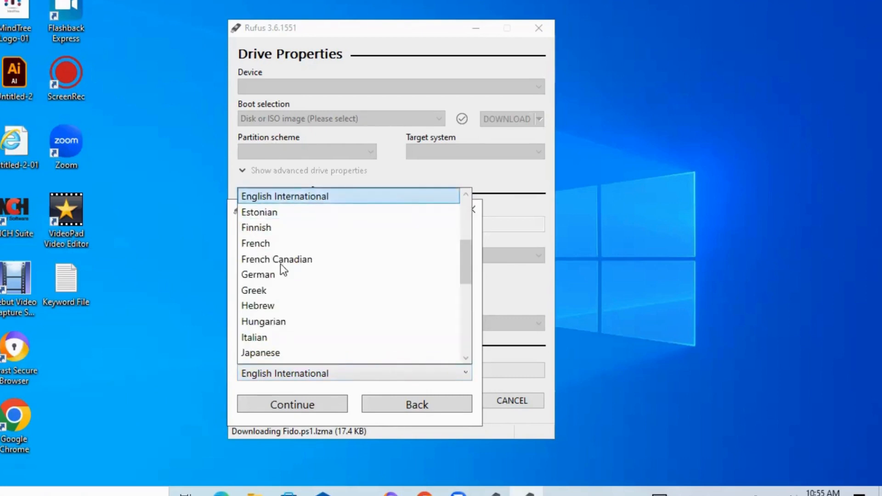
{"action": "scroll", "coordinate": [280, 264], "scroll_direction": "up", "scroll_amount": 1}
{"action": "left_click_drag", "start_coordinate": [466, 253], "coordinate": [474, 344]}
{"action": "left_click_drag", "start_coordinate": [468, 161], "coordinate": [469, 159]}
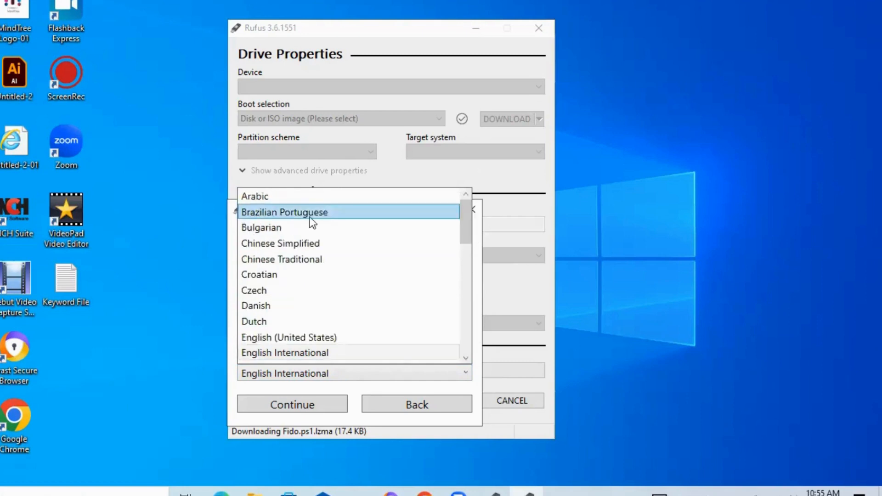
{"action": "left_click", "coordinate": [236, 393]}
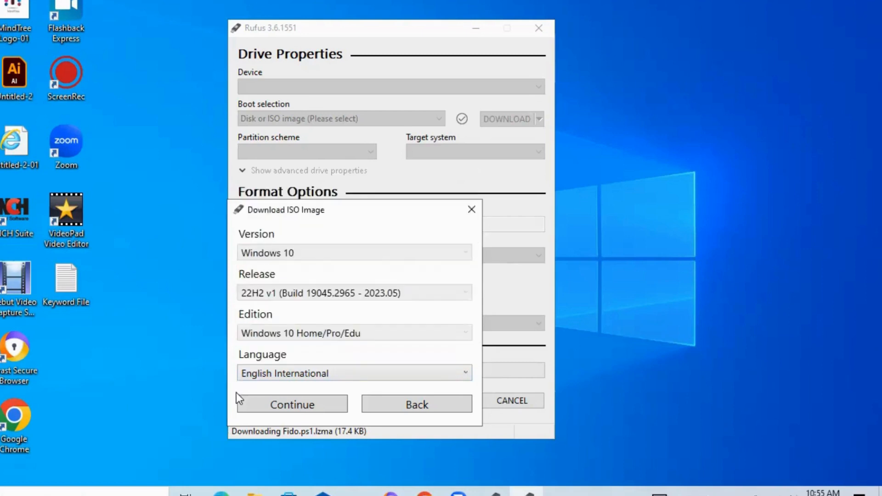
{"action": "left_click", "coordinate": [283, 404]}
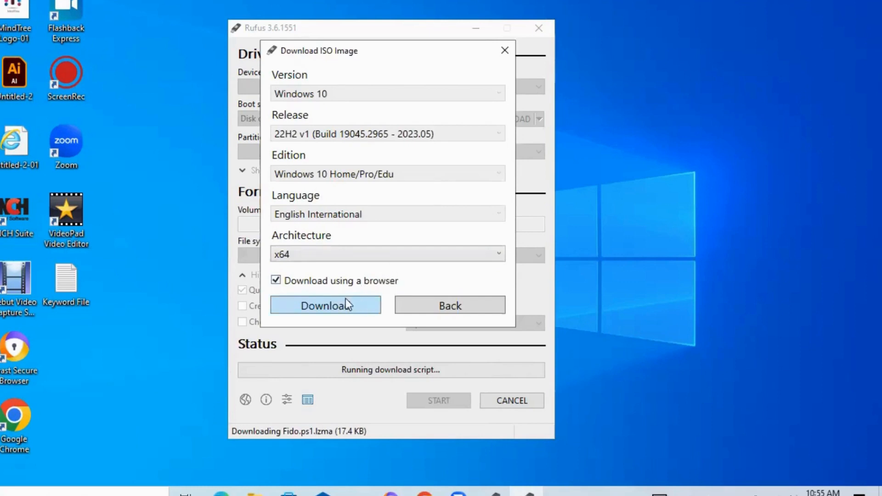
{"action": "left_click", "coordinate": [337, 308]}
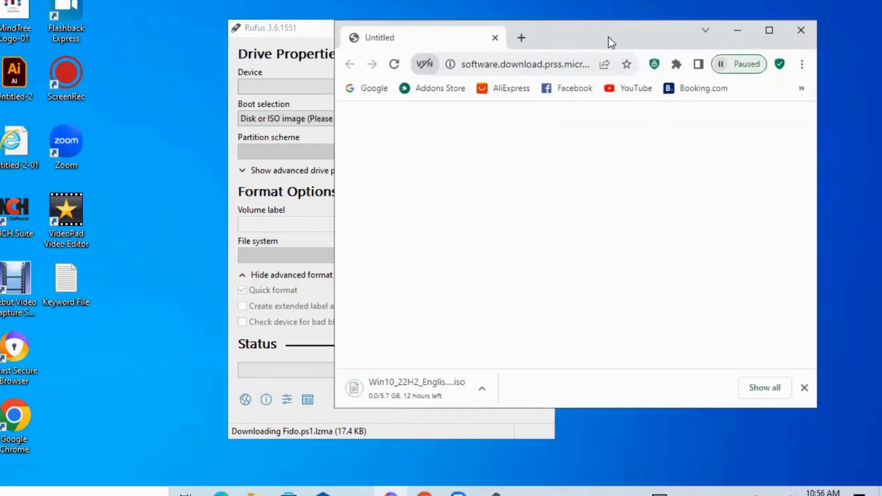
Pause the Windows 10 22H2 ISO download in the maximized browser window and restore the window to its smaller size
{"action": "left_click_drag", "start_coordinate": [609, 36], "coordinate": [558, 67]}
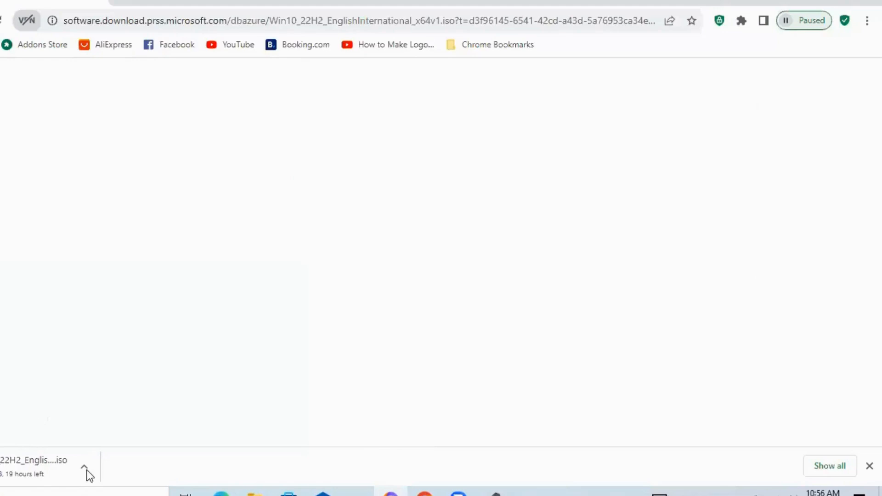
{"action": "left_click", "coordinate": [86, 470]}
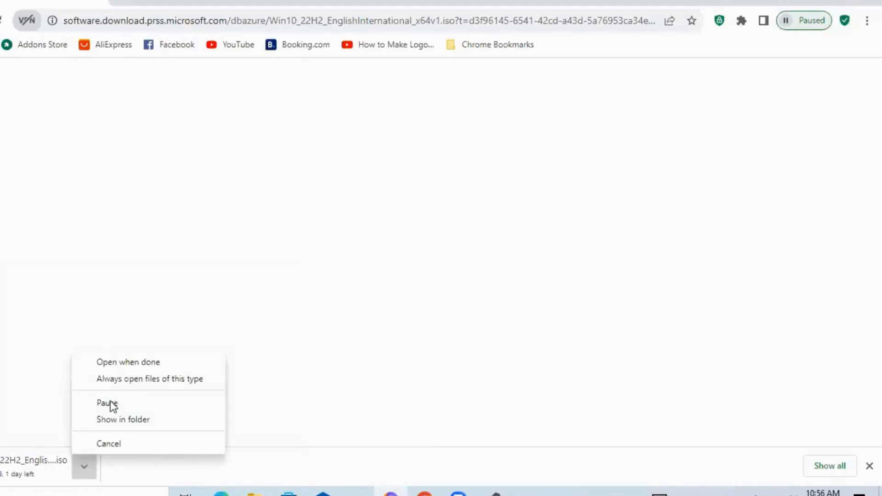
{"action": "left_click", "coordinate": [112, 407]}
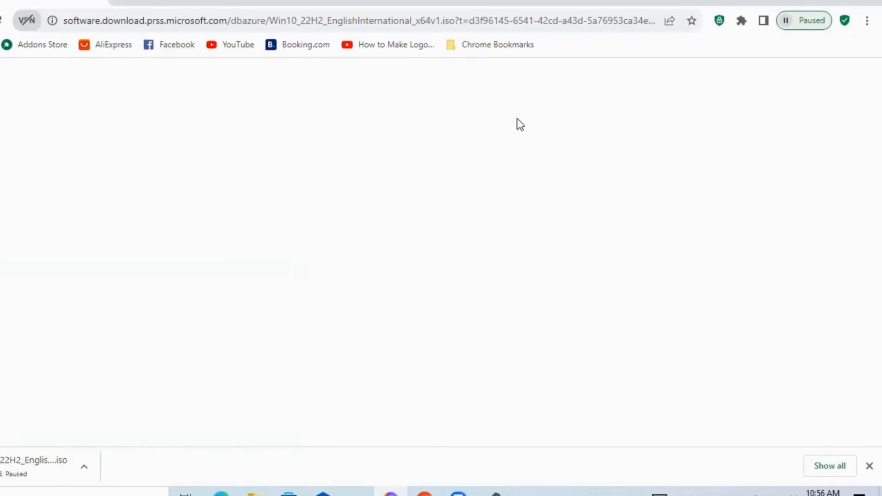
{"action": "left_click", "coordinate": [840, 1]}
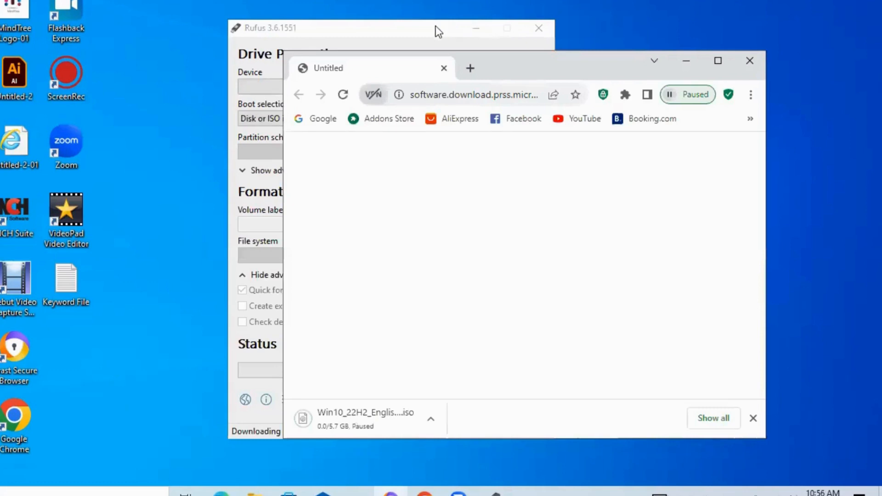
Move the Rufus window away from the browser window and cancel the paused Windows 10 ISO download
{"action": "left_click", "coordinate": [435, 26]}
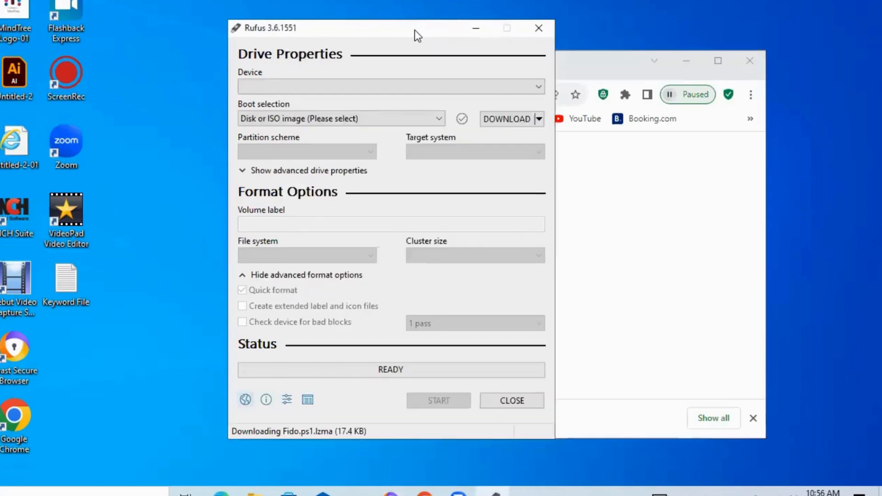
{"action": "left_click_drag", "start_coordinate": [416, 31], "coordinate": [300, 32]}
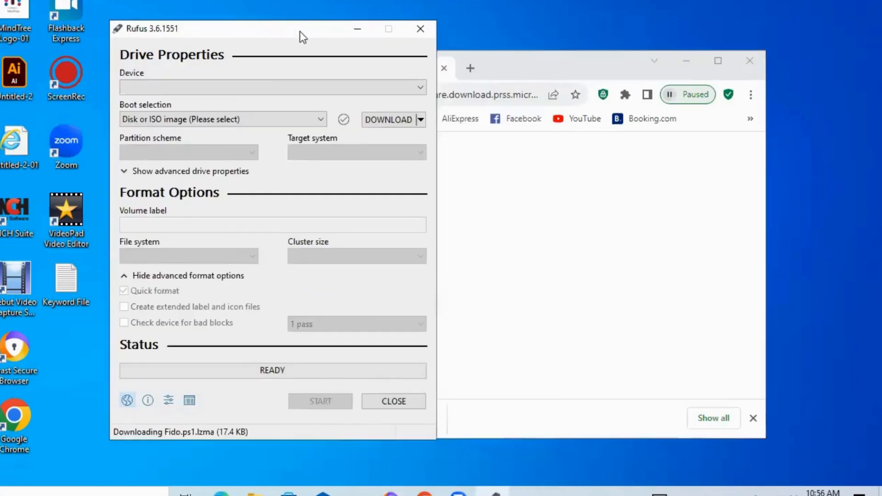
{"action": "left_click", "coordinate": [525, 283]}
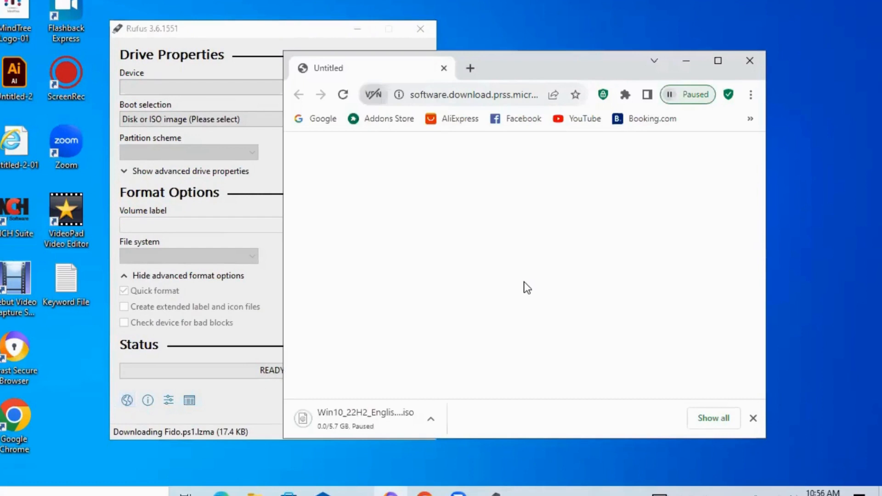
{"action": "left_click", "coordinate": [431, 419]}
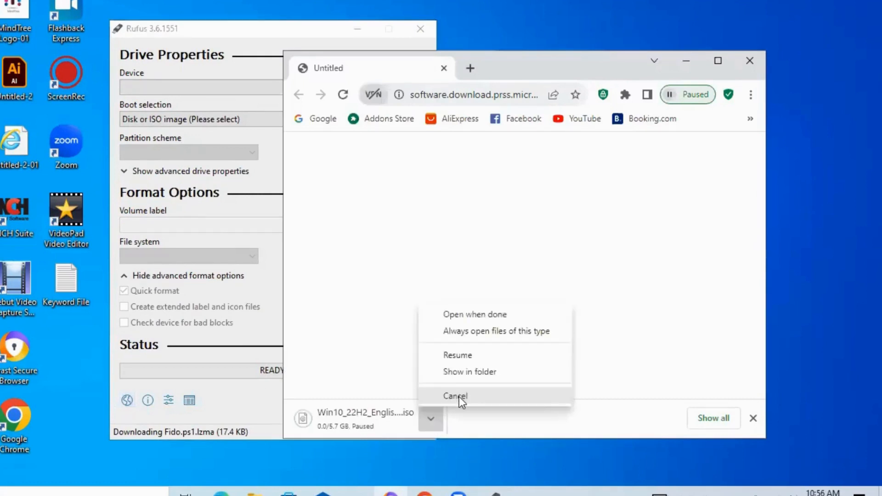
{"action": "left_click", "coordinate": [459, 397]}
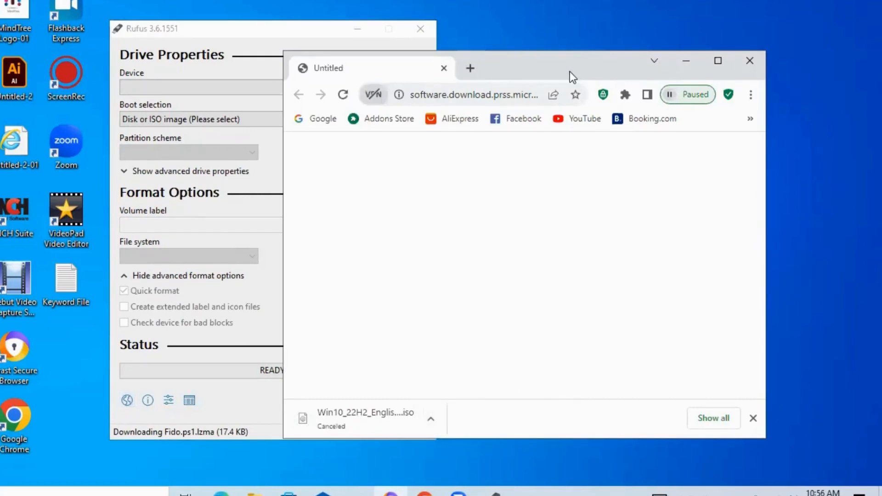